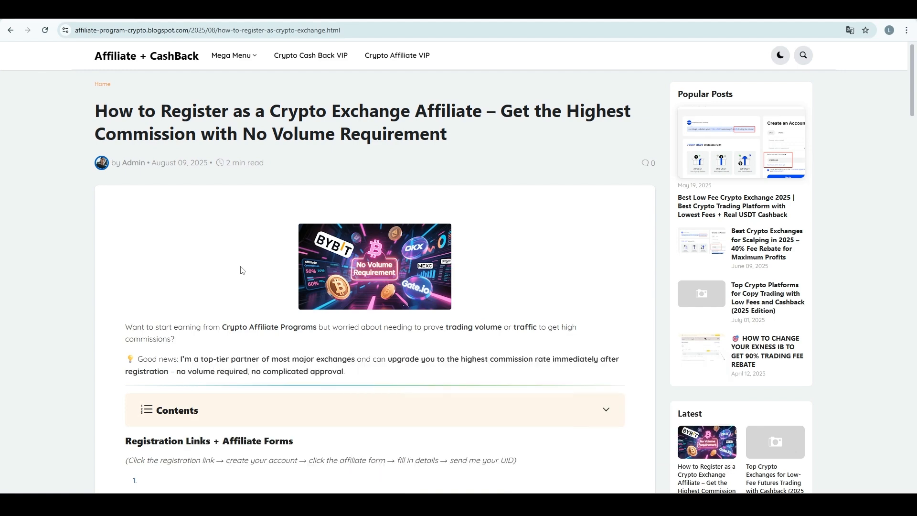
- Find the Kucoin entry in the article's list of affiliate registration links and open its registration page
scroll(241, 270, "down", 2)
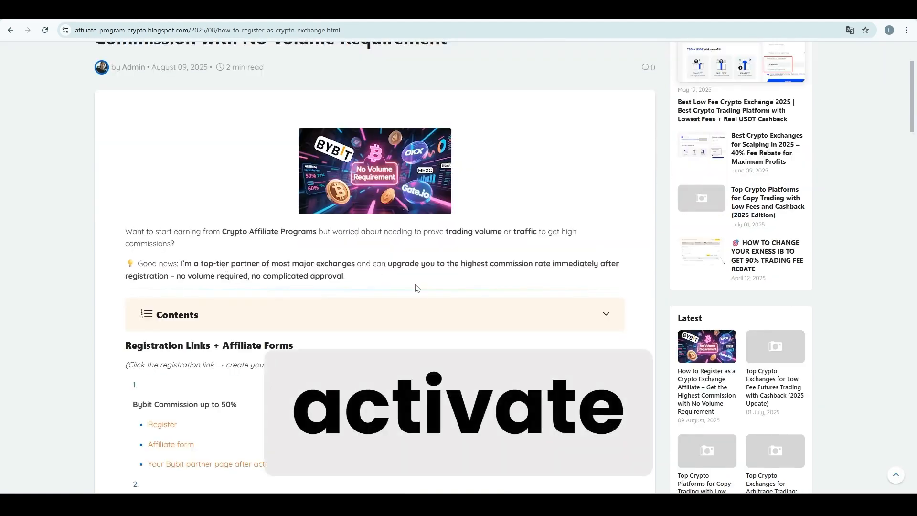
scroll(416, 287, "down", 2)
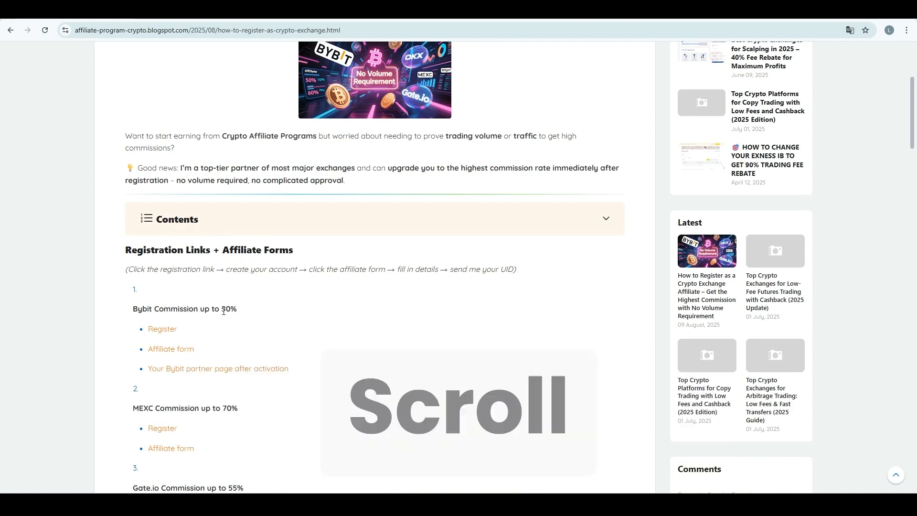
scroll(223, 311, "up", 3)
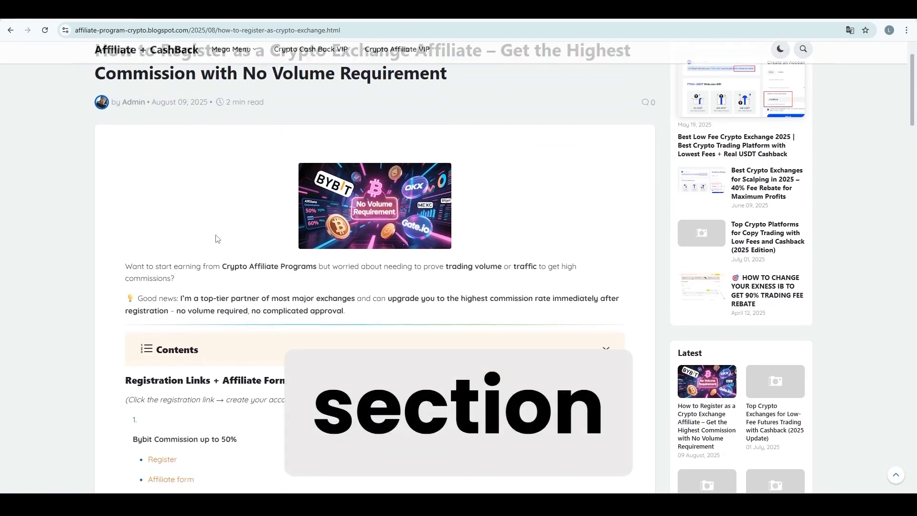
scroll(218, 239, "down", 10)
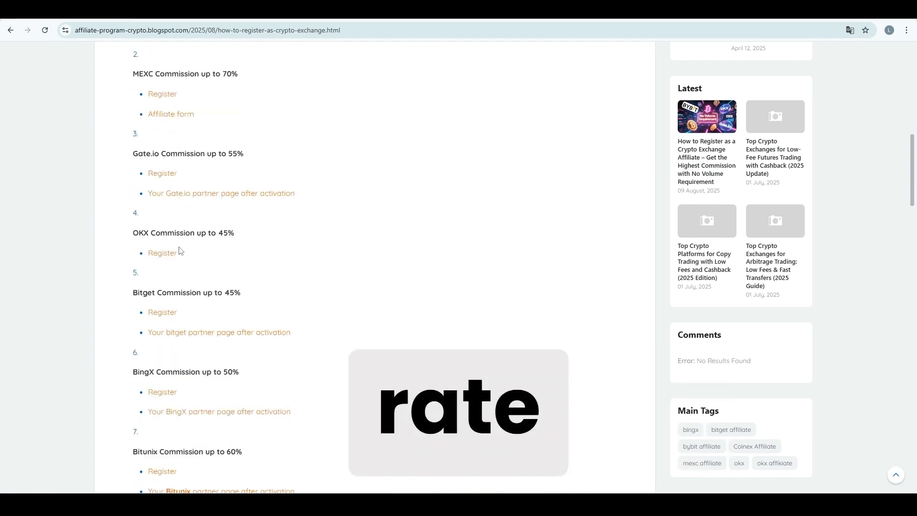
scroll(180, 251, "down", 4)
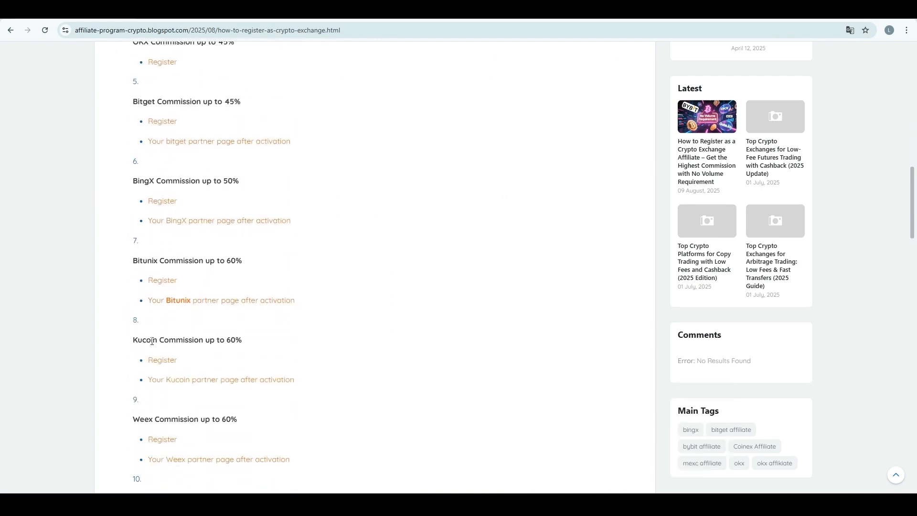
left_click_drag(152, 341, 236, 338)
left_click(254, 344)
scroll(239, 330, "down", 2)
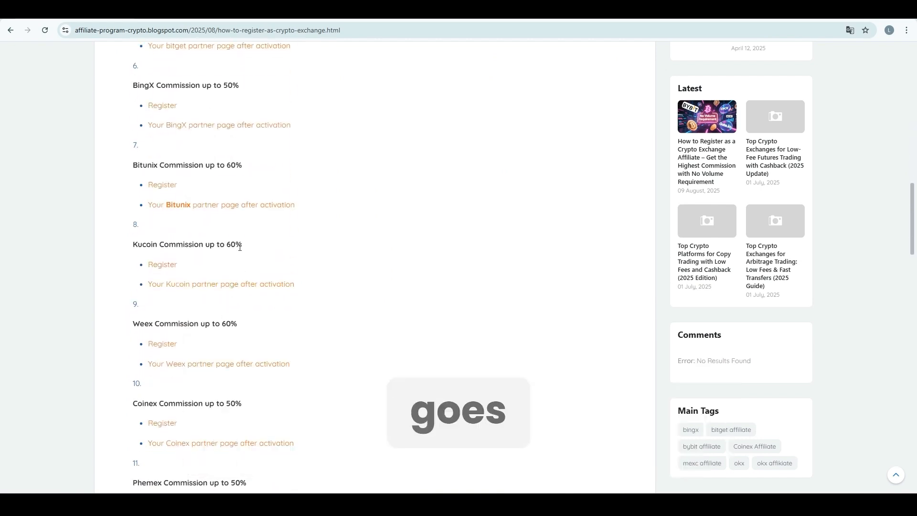
left_click(162, 266)
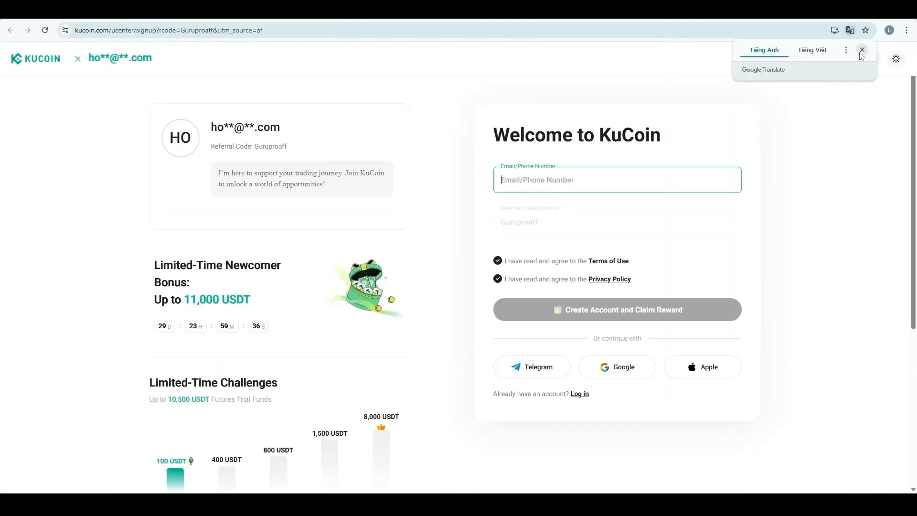
- Dismiss the translation prompt, enter the account e-mail in the KuCoin sign-up form and submit it to create the account
left_click(862, 51)
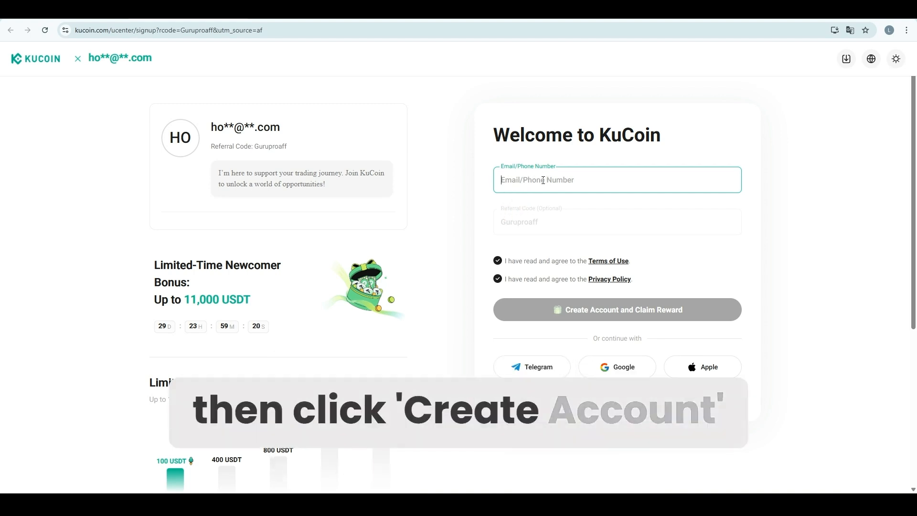
key("ctrl+v")
left_click(481, 178)
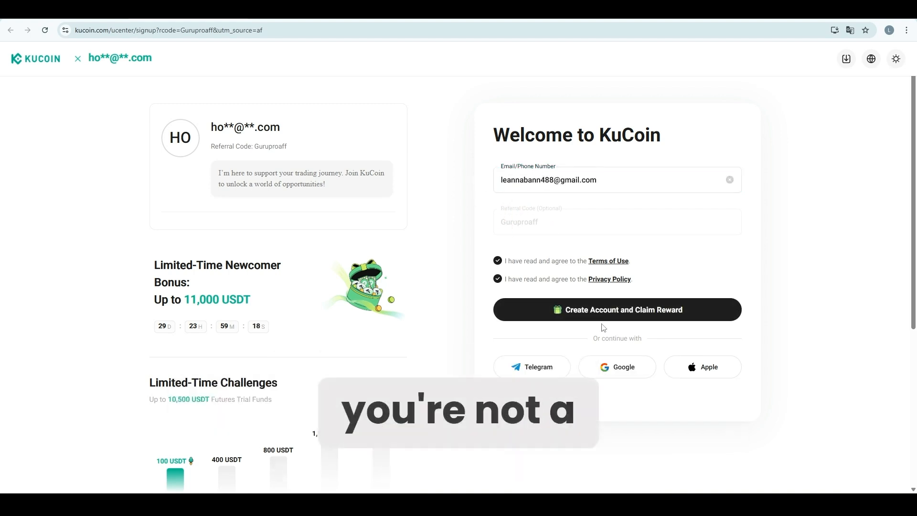
left_click(623, 311)
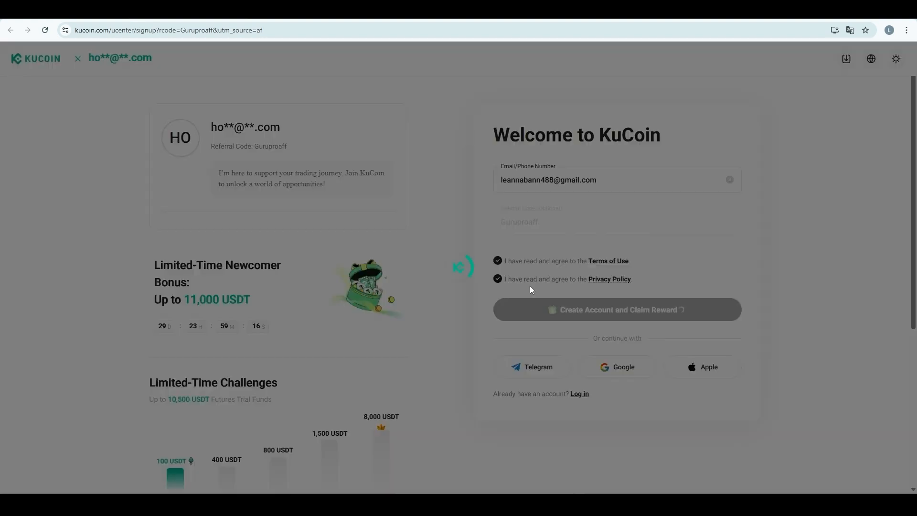
left_click(407, 269)
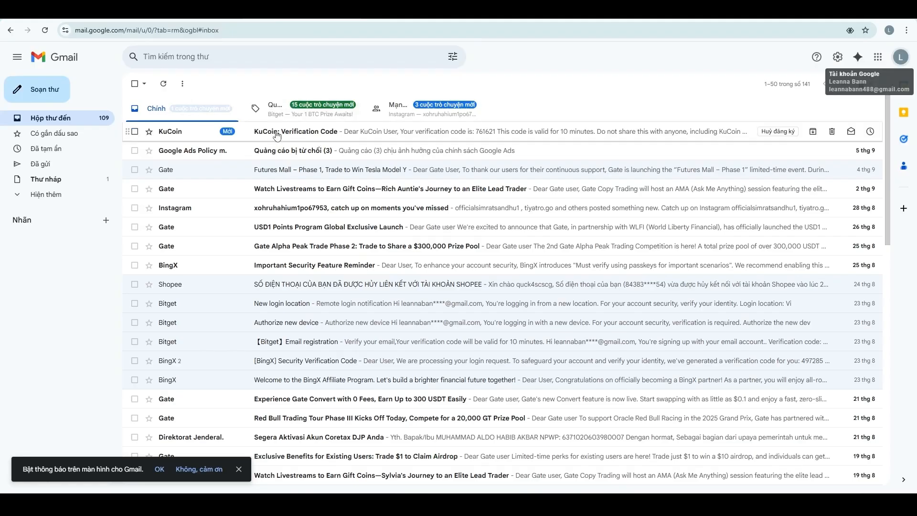
- Copy the verification code from the KuCoin e-mail in Gmail into the sign-up's Email Verification Code field and submit it
left_click(296, 131)
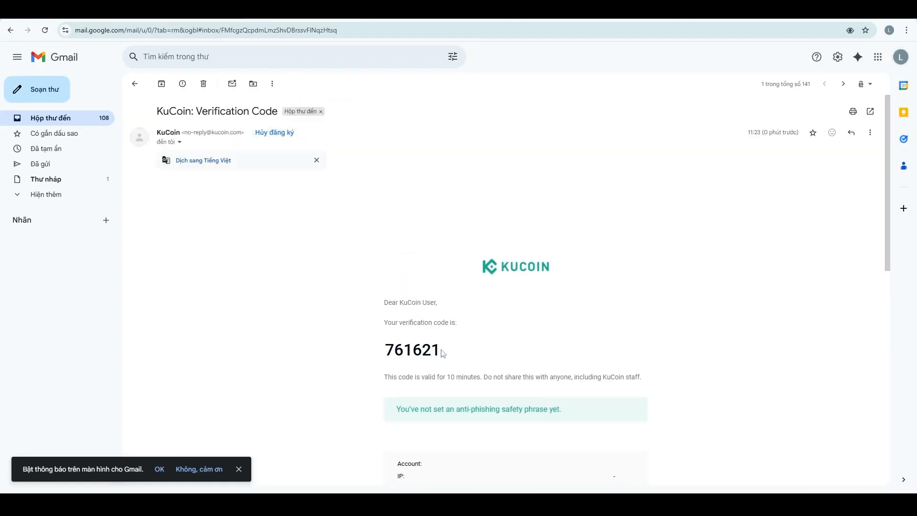
left_click_drag(443, 354, 384, 351)
key("ctrl+c")
key("ctrl+v")
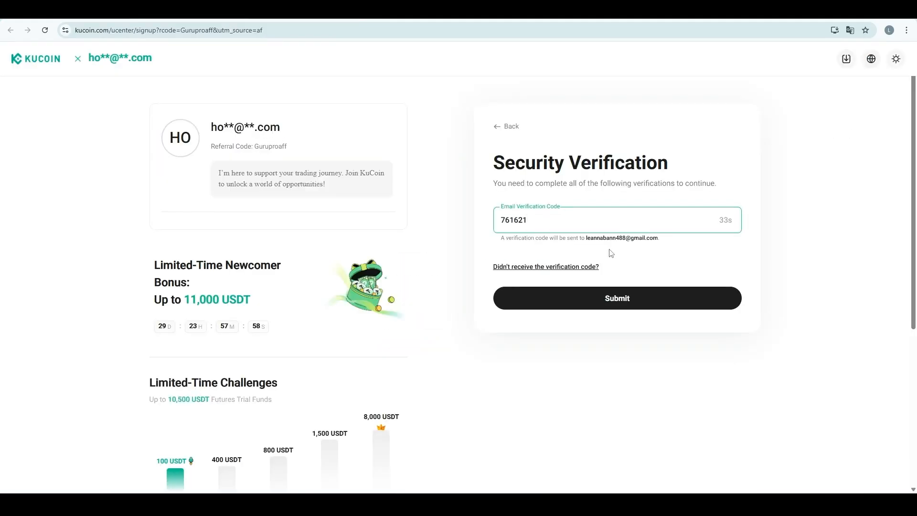
left_click(611, 297)
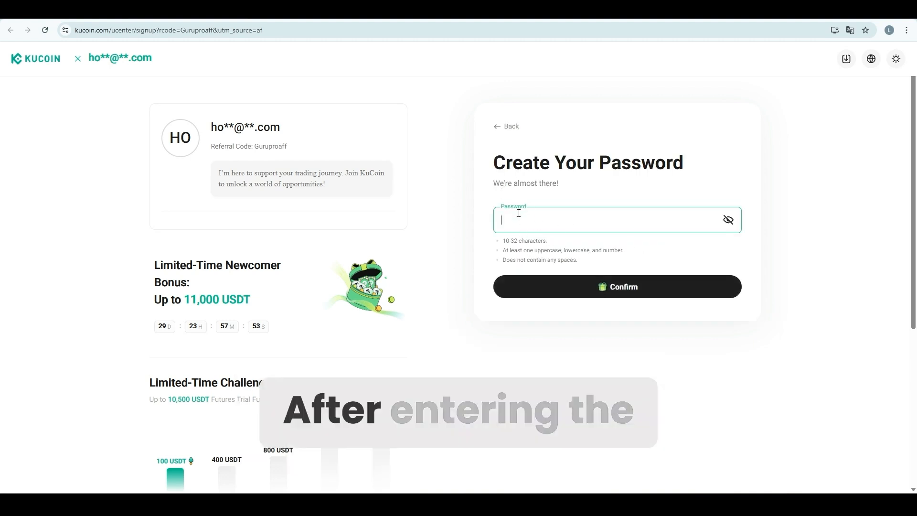
- Enter a password for the new KuCoin account and confirm it
left_click(518, 214)
type("••••••")
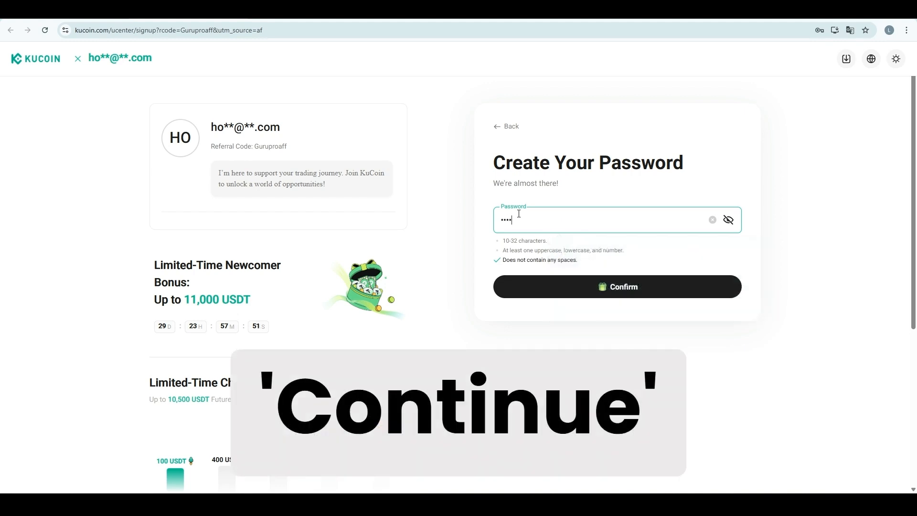
type("••••")
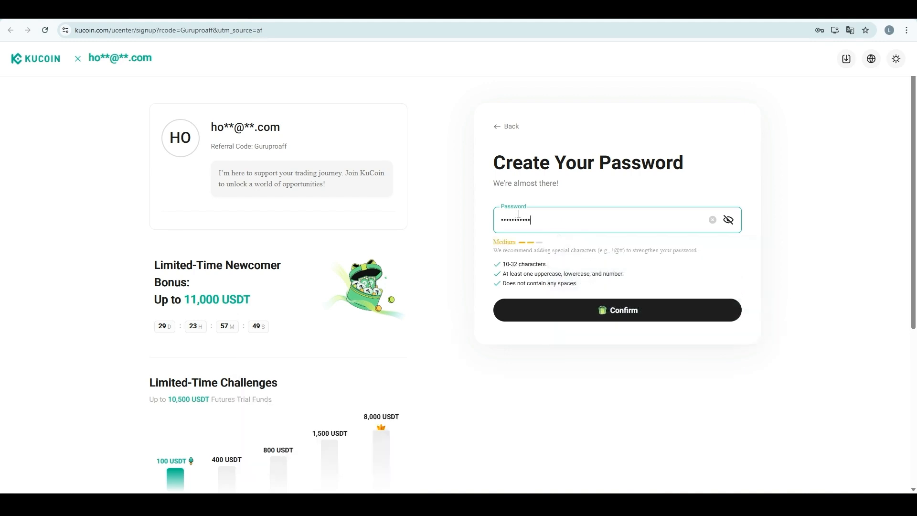
left_click(568, 251)
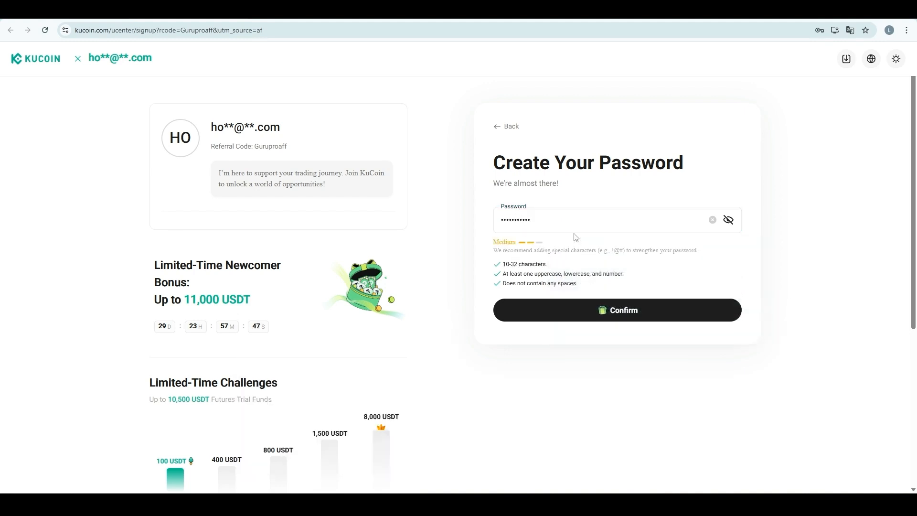
left_click(593, 312)
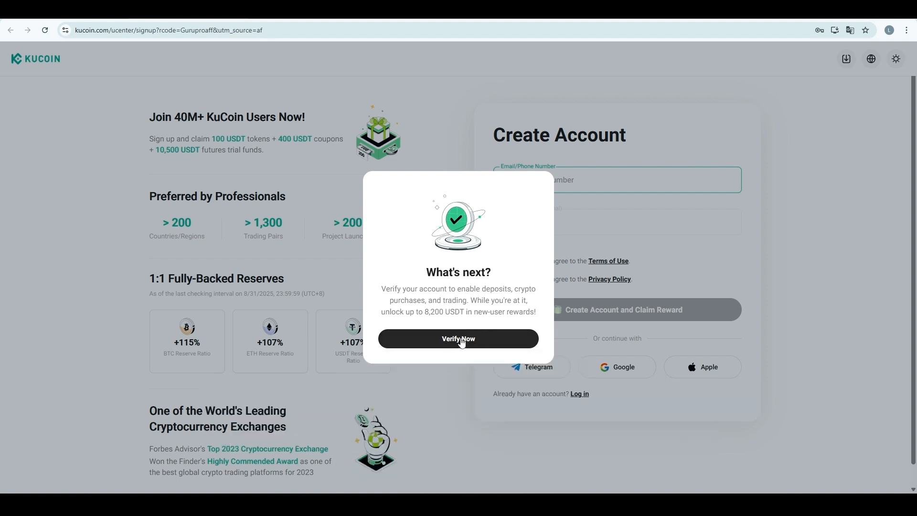
- Start Individual Verification for the new account and choose Vietnam as the country/region
left_click(447, 341)
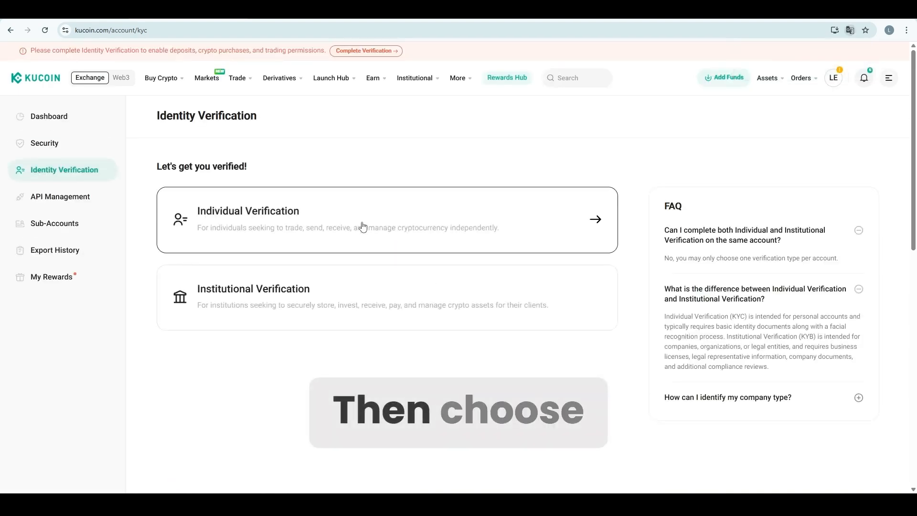
left_click(280, 228)
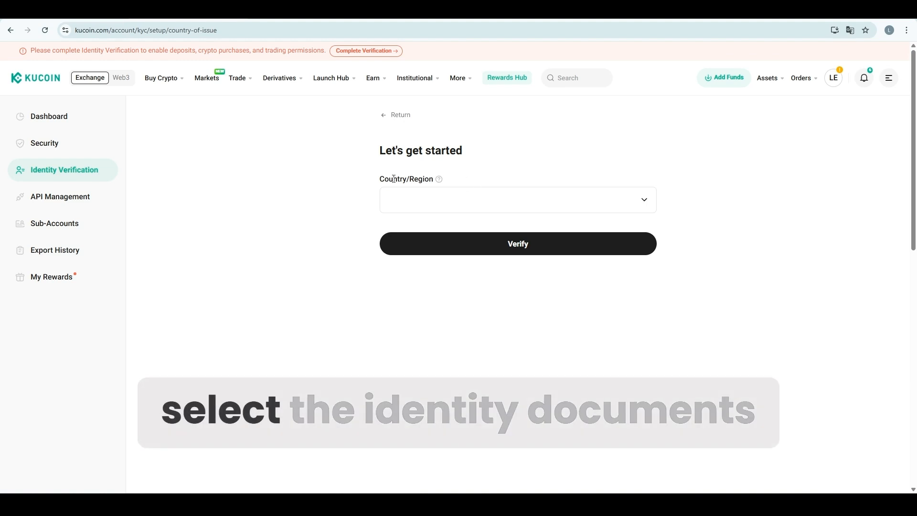
left_click(453, 210)
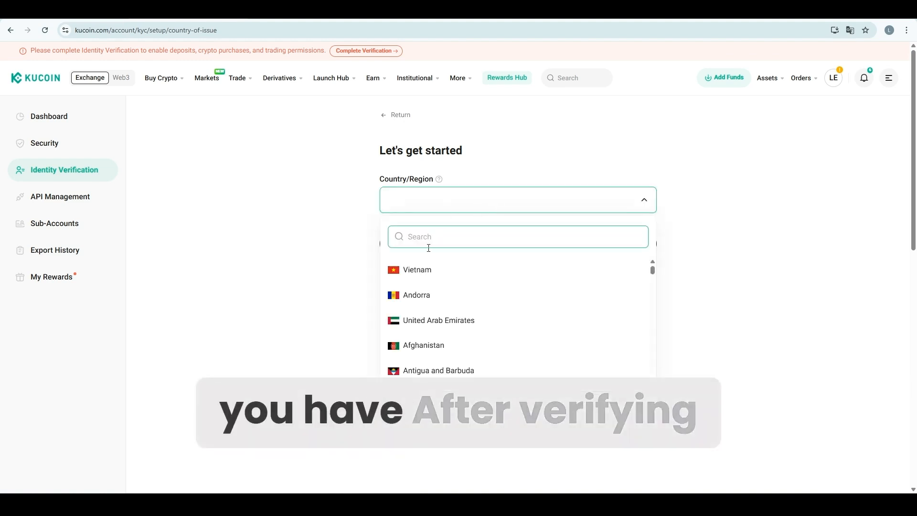
left_click(420, 270)
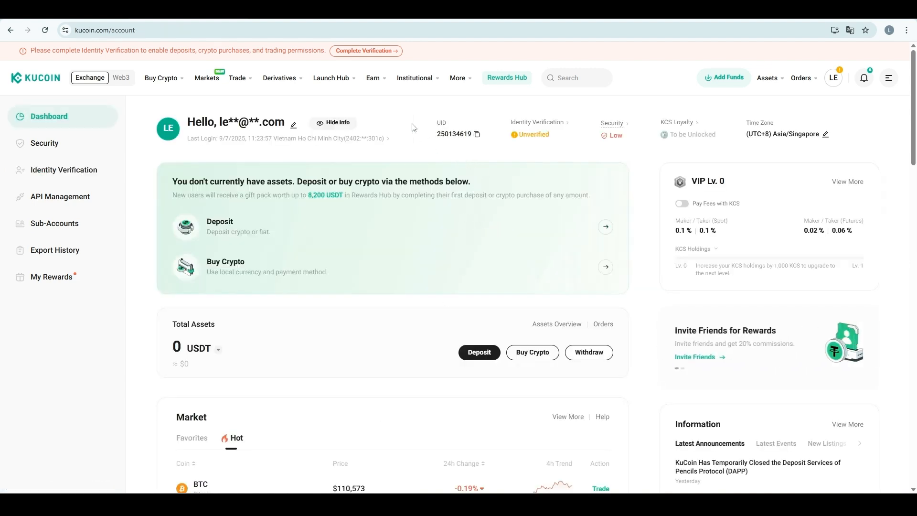
- Reload the KuCoin account dashboard and copy the account's UID
mouse_move(836, 83)
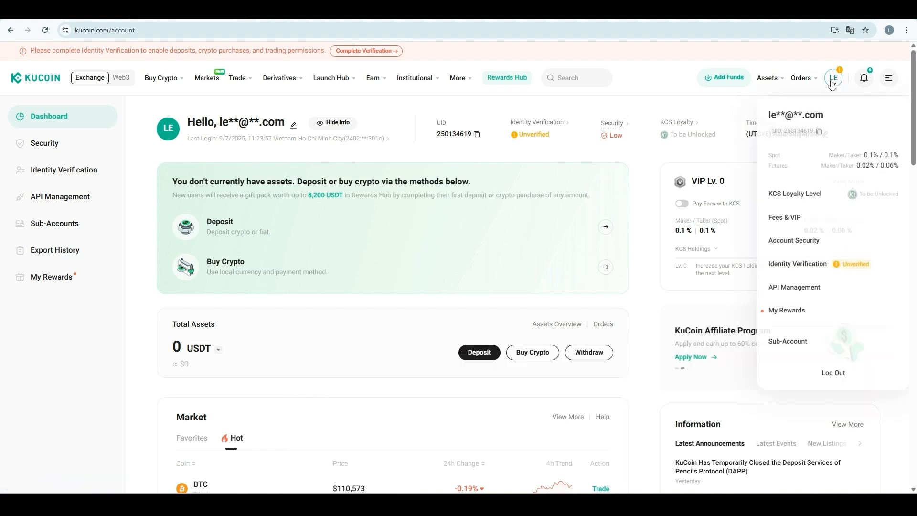
key("F5")
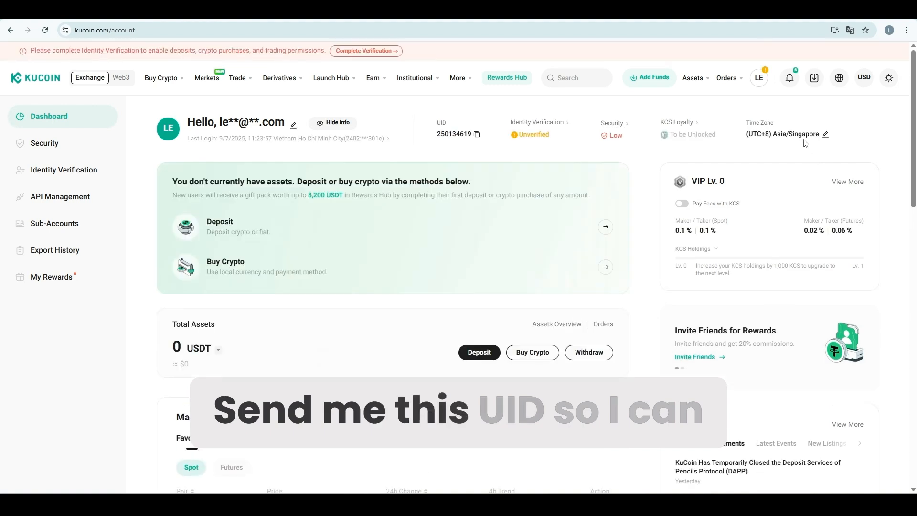
left_click(476, 135)
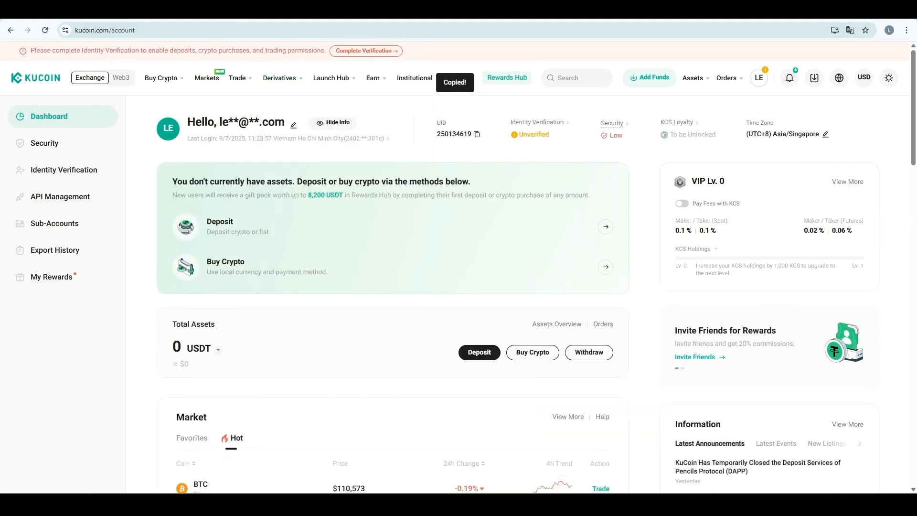
- Copy the contact e-mail from the blog article's Contact Information and start a new Gmail message addressed to it
left_click(88, 11)
scroll(287, 229, "down", 10)
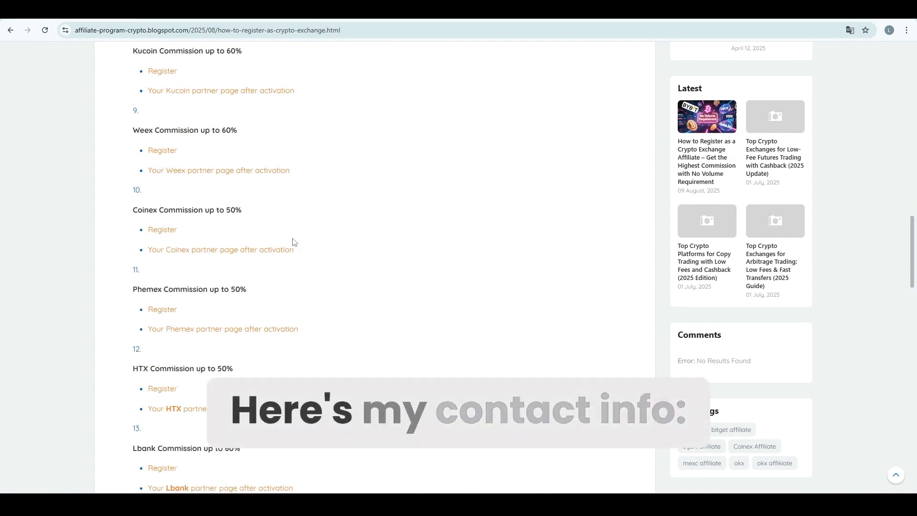
scroll(281, 246, "down", 9)
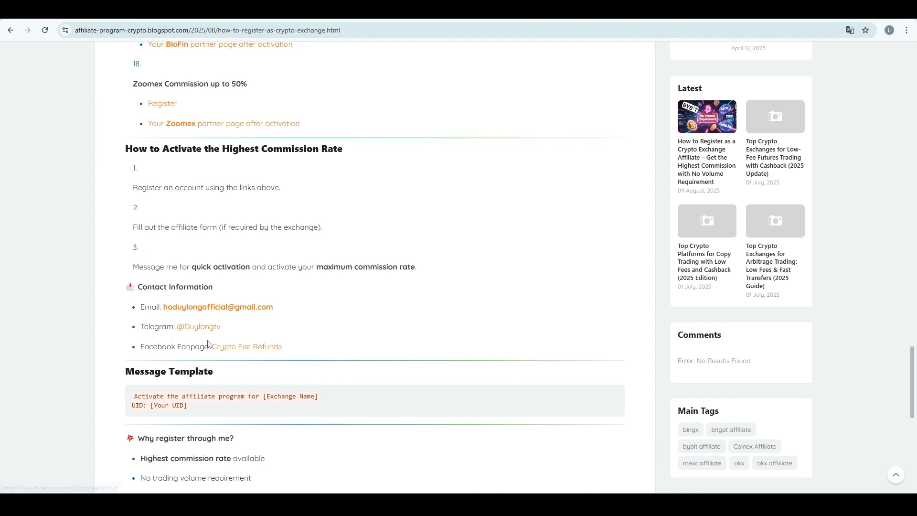
left_click_drag(273, 307, 165, 313)
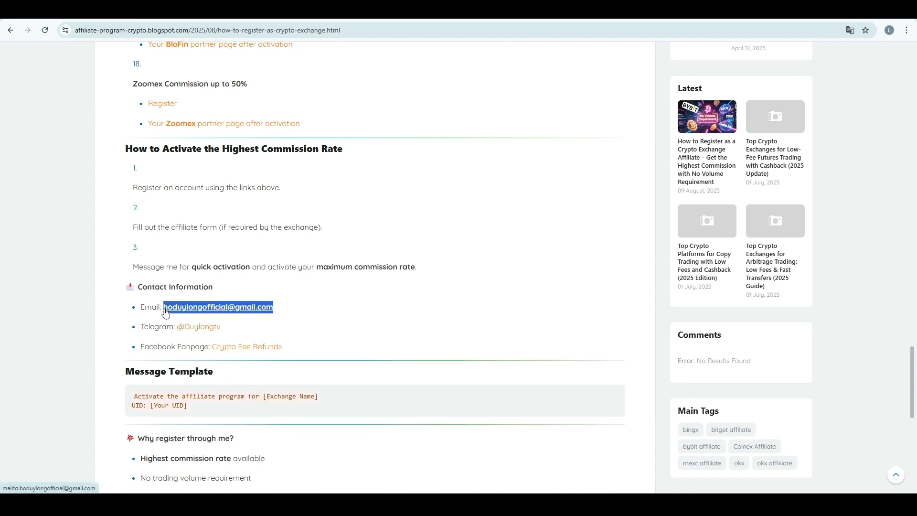
left_click(273, 20)
left_click(55, 92)
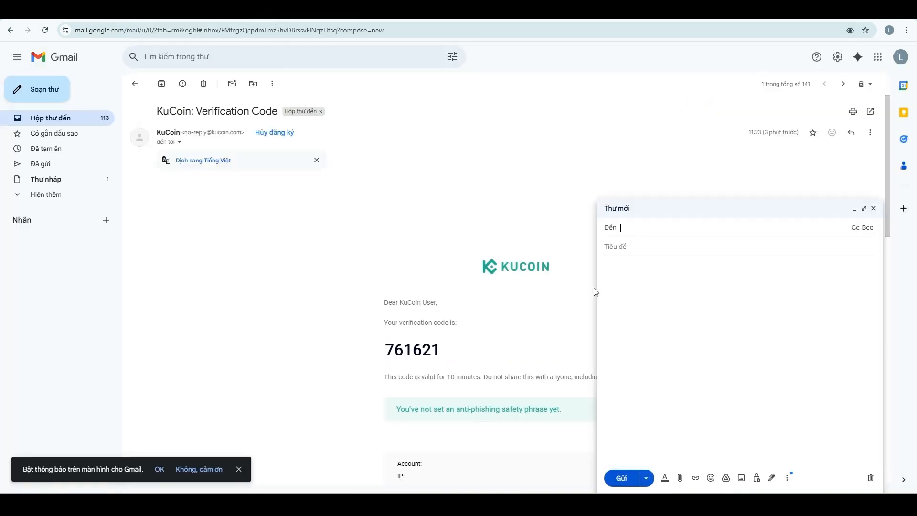
key("ctrl+v")
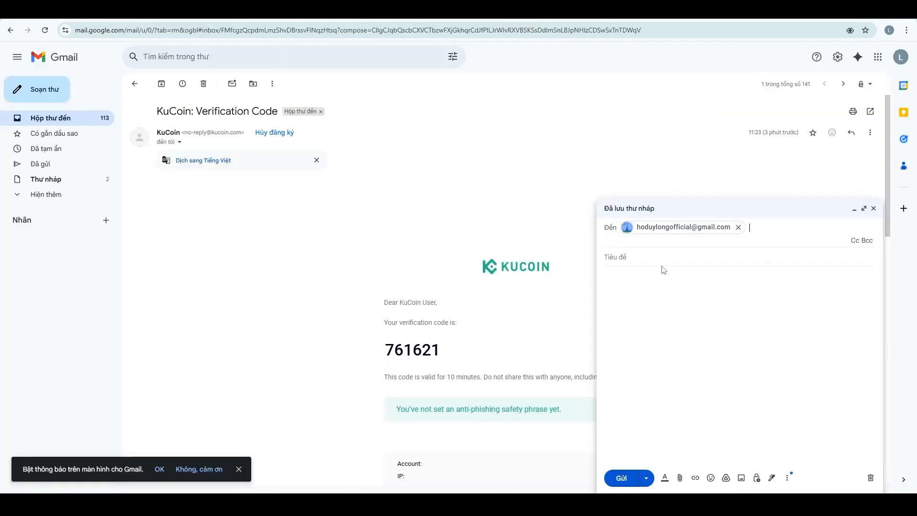
- Copy the article's Message Template into the e-mail body and replace the Exchange Name placeholder with Kucoin
left_click(631, 270)
left_click(161, 21)
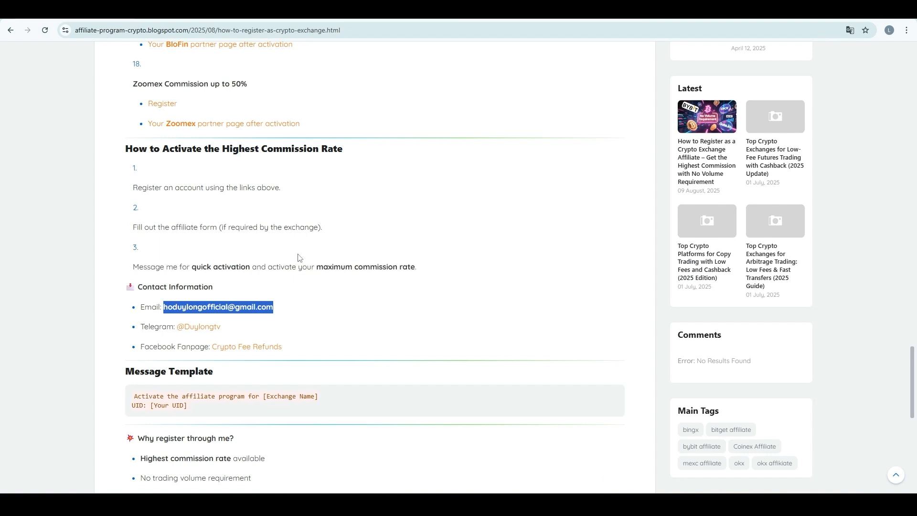
scroll(299, 258, "down", 2)
left_click_drag(190, 310, 130, 305)
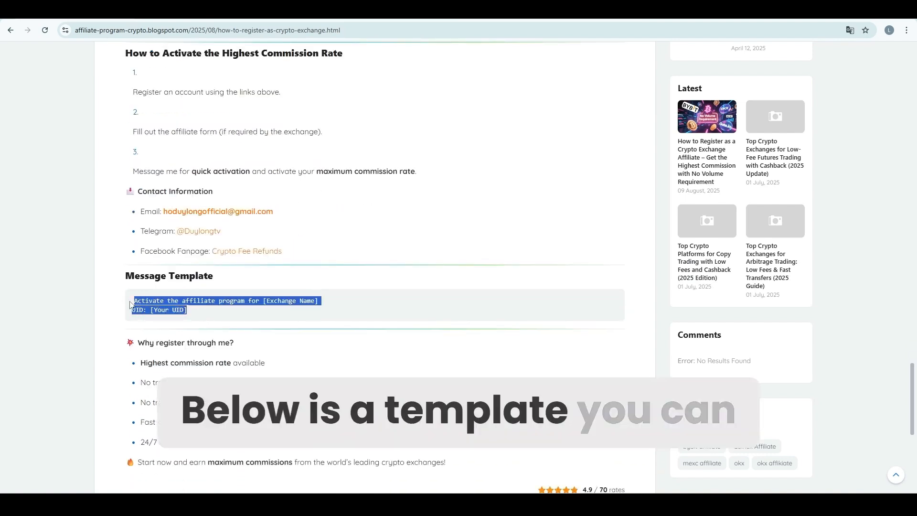
left_click(320, 20)
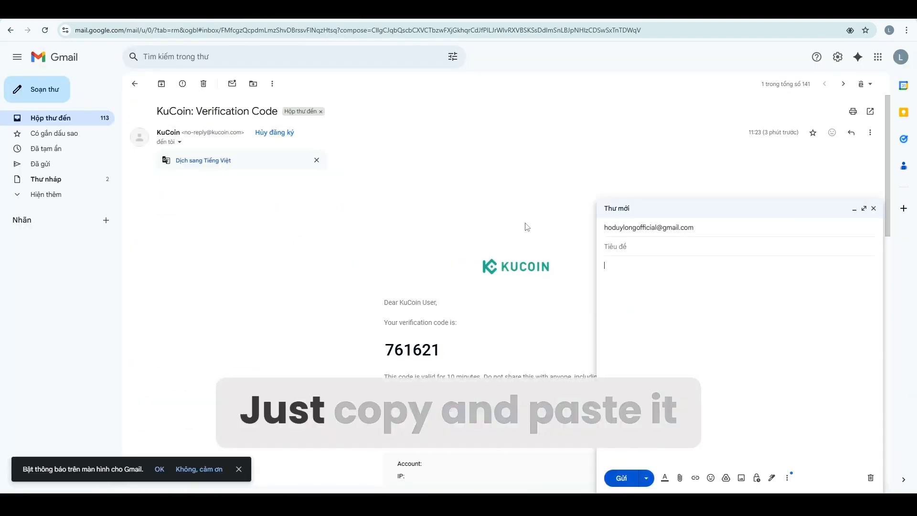
left_click(621, 266)
key("ctrl+v")
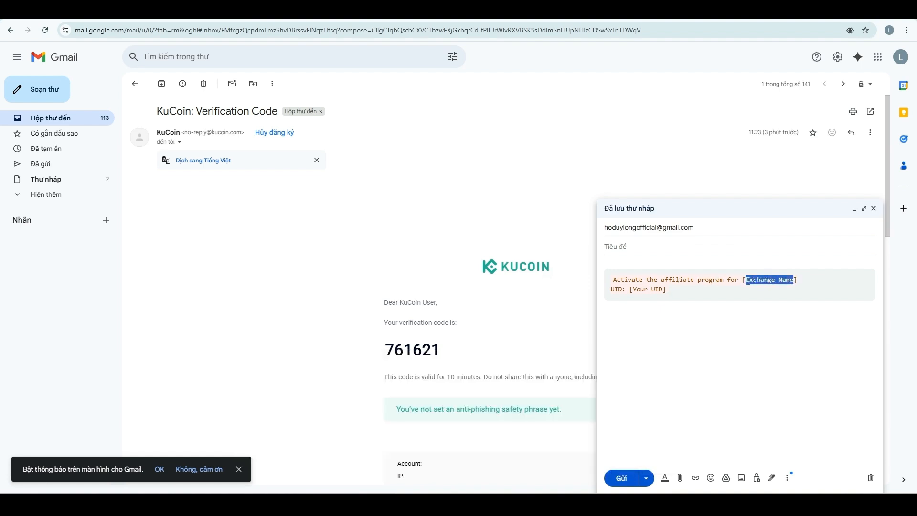
type("Kucoi")
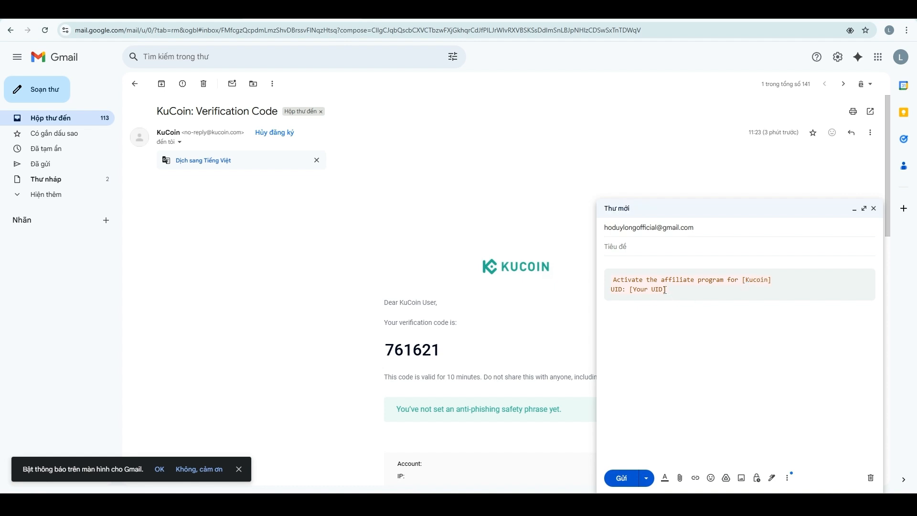
- Replace the Your UID placeholder in the e-mail with the account UID copied from the KuCoin dashboard and send the message
left_click_drag(664, 290, 633, 290)
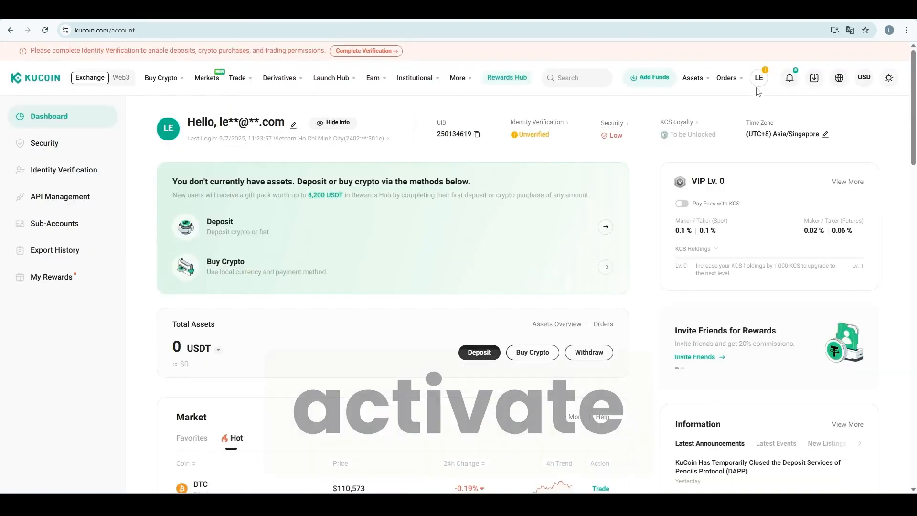
left_click(478, 135)
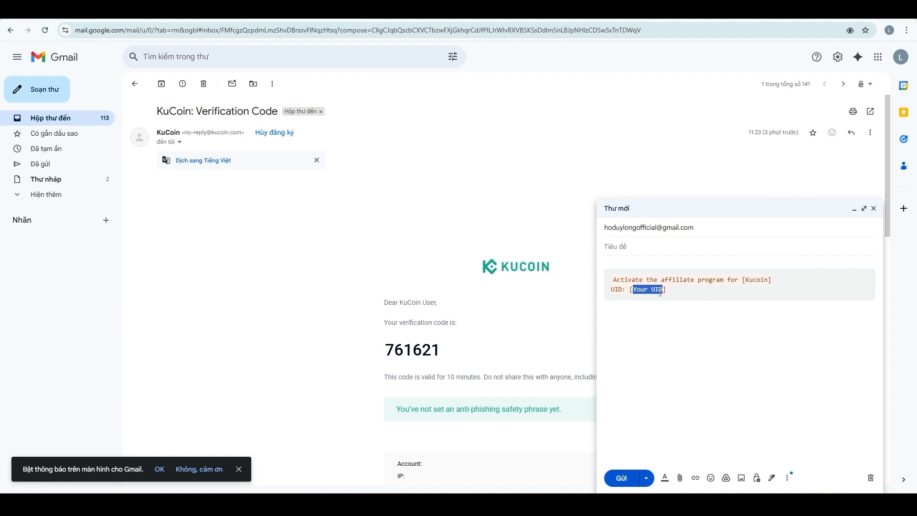
key("ctrl+v")
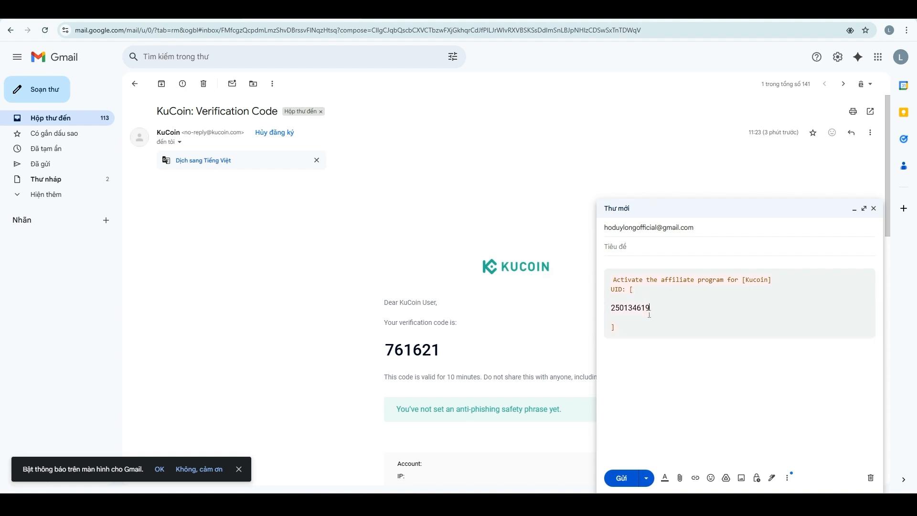
left_click(639, 479)
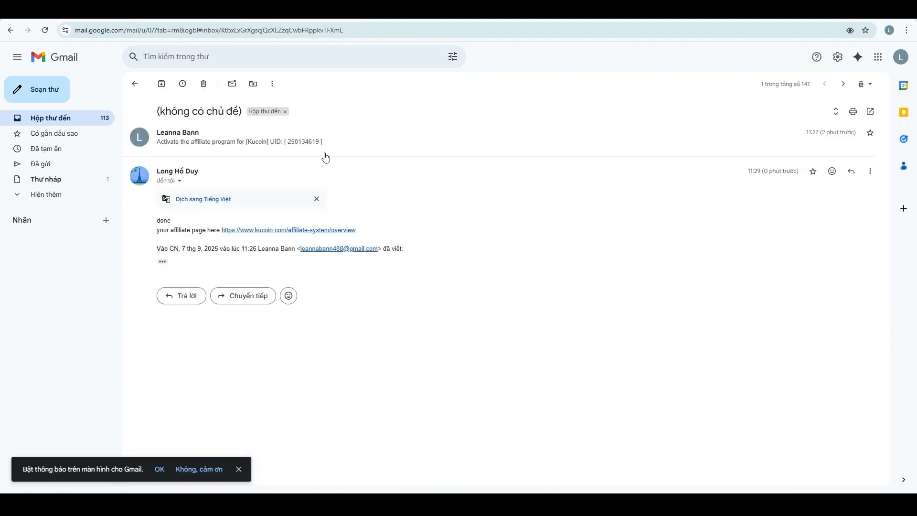
- Review the sent activation request and the partner's reply, and open the KuCoin affiliate page link given in that reply
left_click(308, 152)
left_click(350, 291)
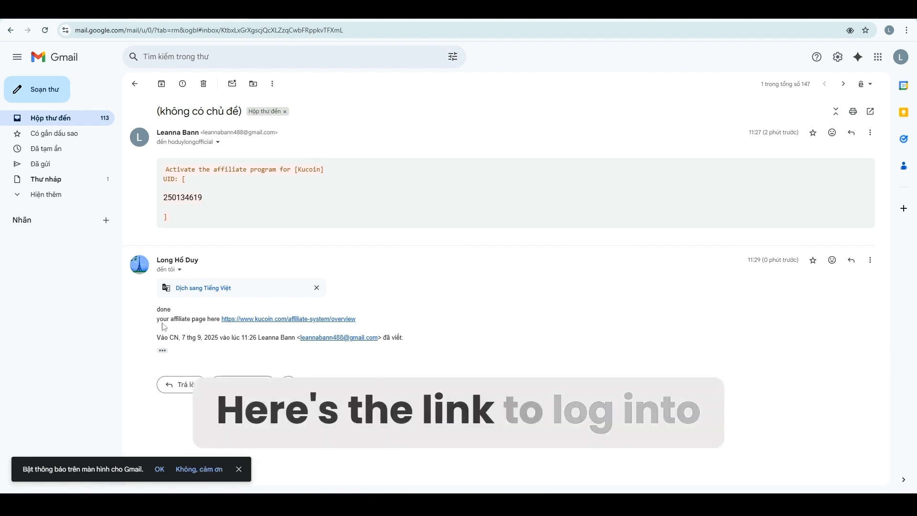
left_click_drag(174, 320, 203, 319)
left_click(203, 319)
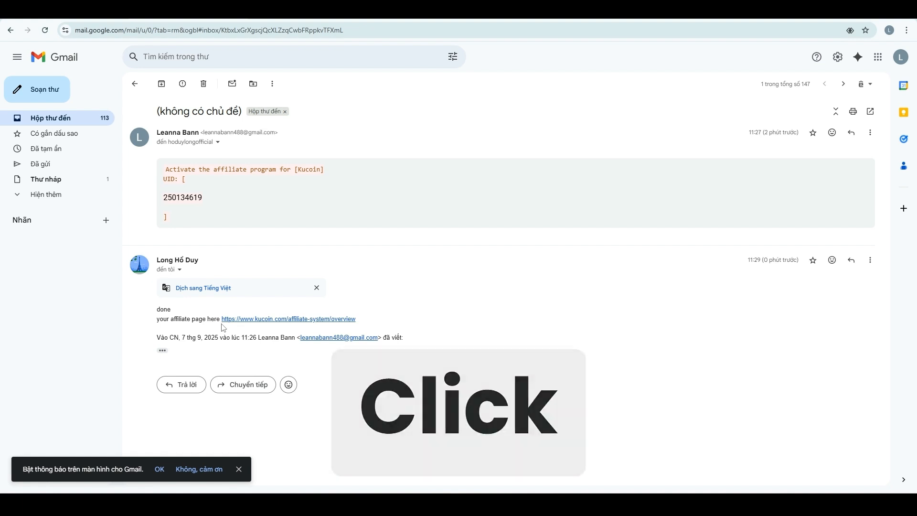
left_click(254, 320)
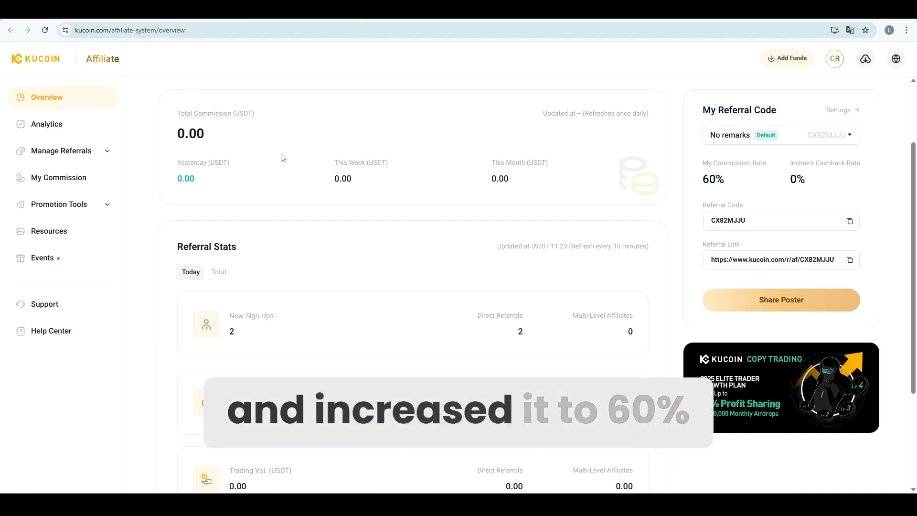
- Check the commission rate under My Referral Code on the affiliate Overview page and copy the Referral Link
left_click_drag(734, 184, 703, 180)
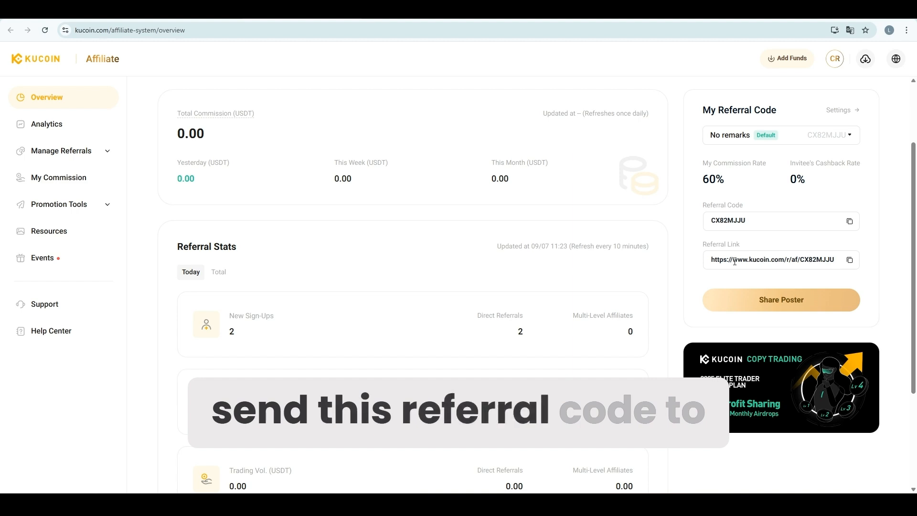
left_click(850, 261)
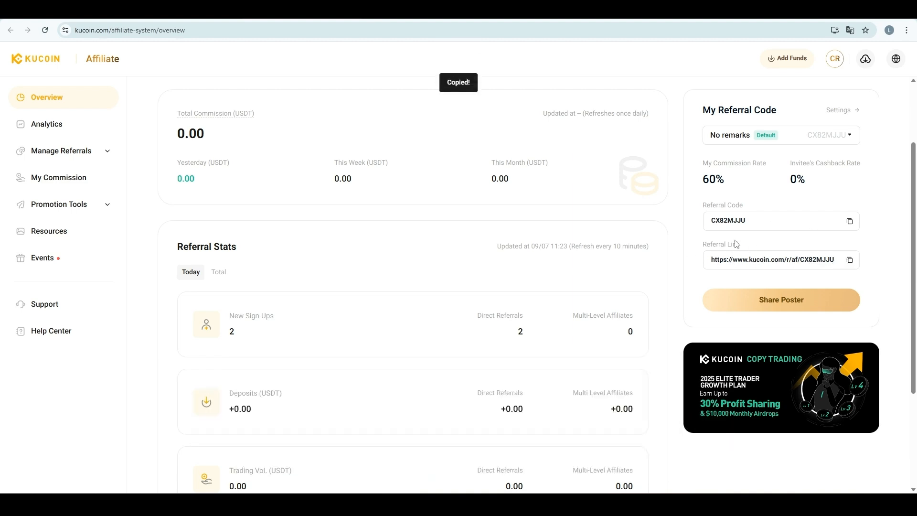
left_click_drag(746, 208, 703, 208)
left_click(719, 208)
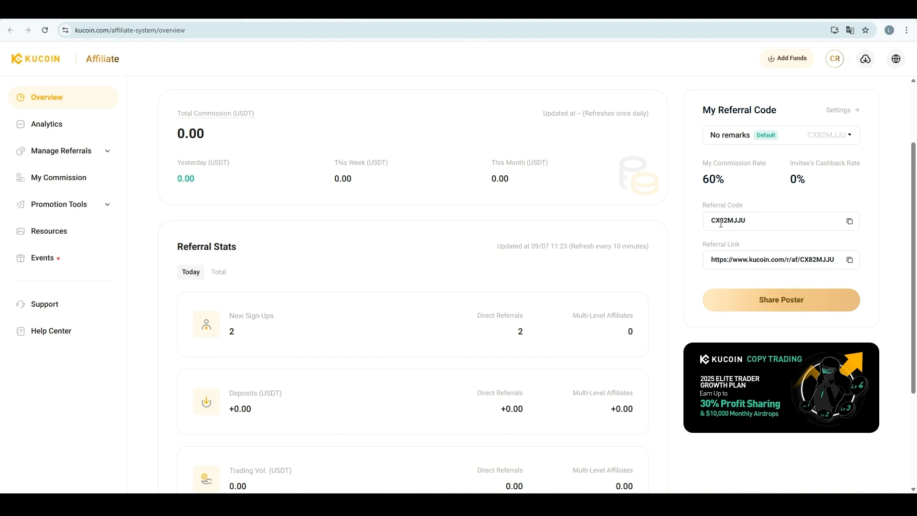